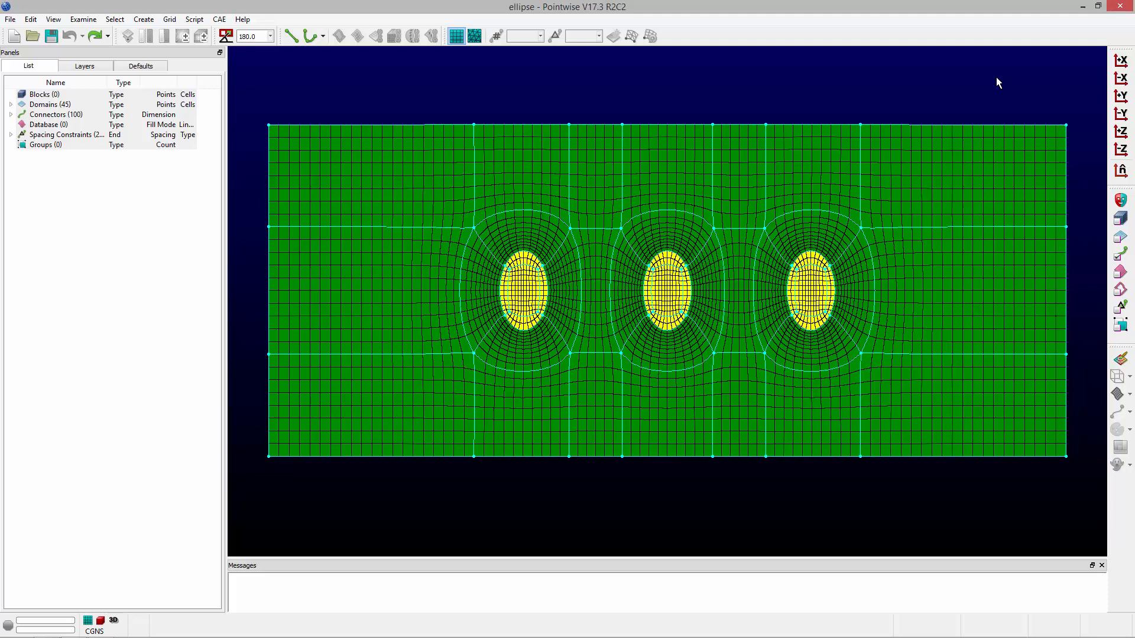
- Redimension the arc connector left of the first ellipse to 21 points and select the emptied domain
{"action": "left_click", "coordinate": [462, 261]}
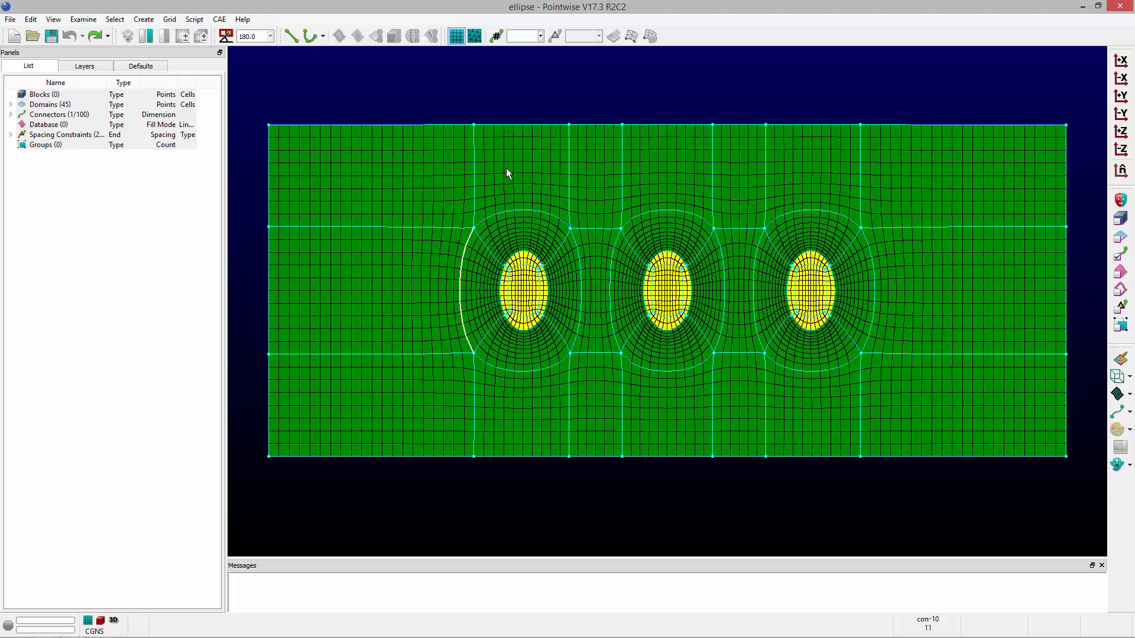
{"action": "type", "text": "21"}
{"action": "key", "text": "Return"}
{"action": "left_click", "coordinate": [510, 83]}
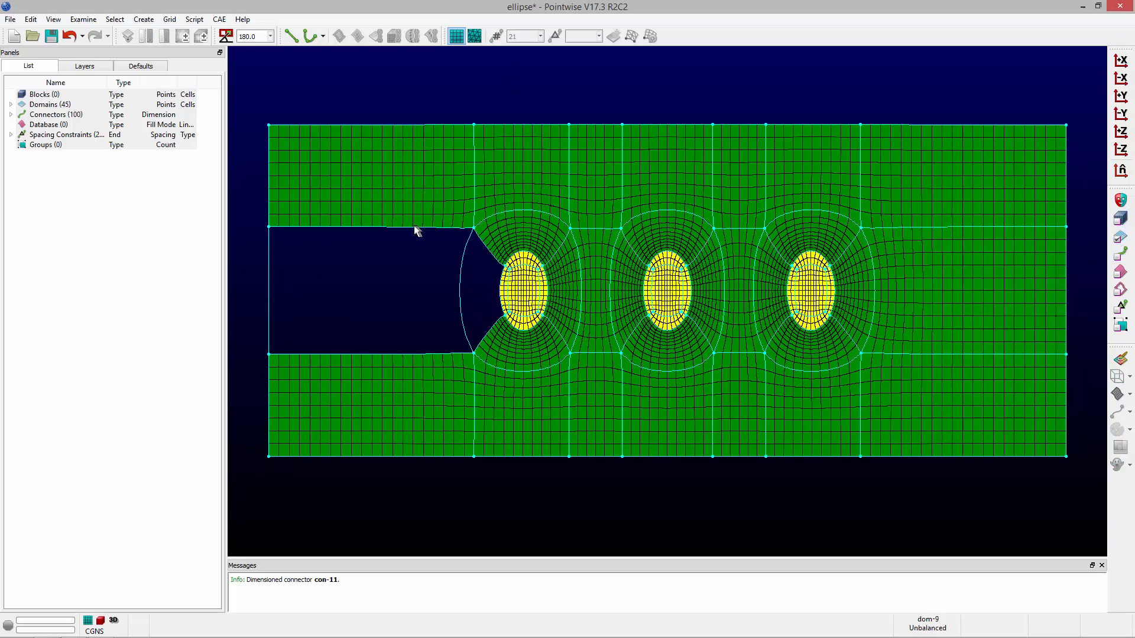
{"action": "left_click", "coordinate": [405, 277]}
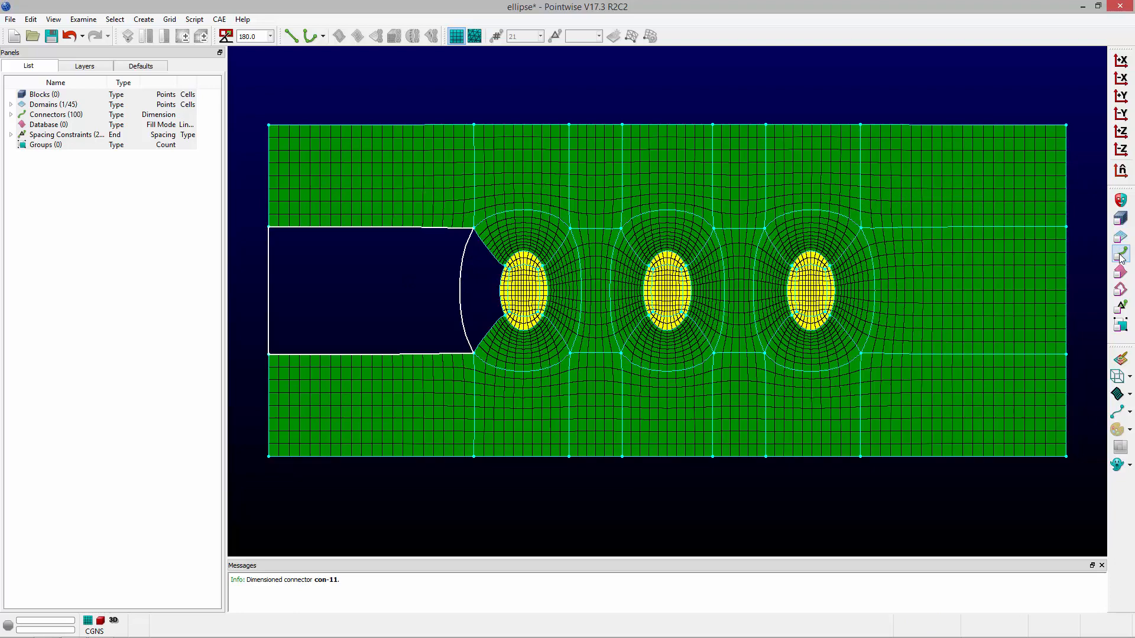
- Give the left edge connector of the empty domain 21 points so the left region remeshes
{"action": "left_click", "coordinate": [269, 278]}
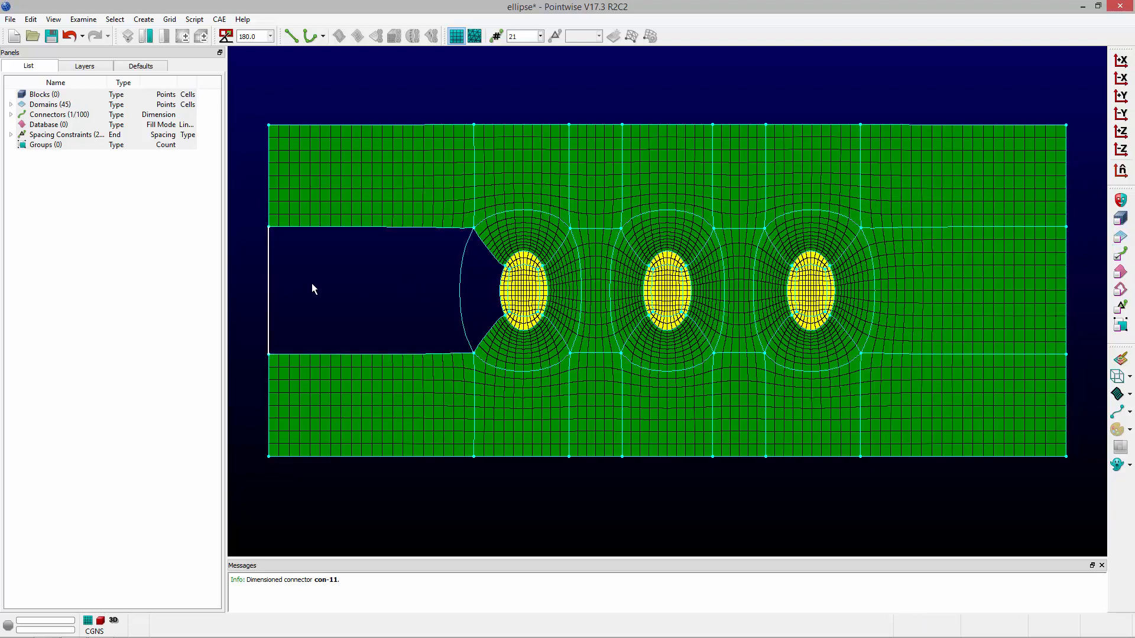
{"action": "left_click", "coordinate": [533, 36]}
{"action": "key", "text": "Return"}
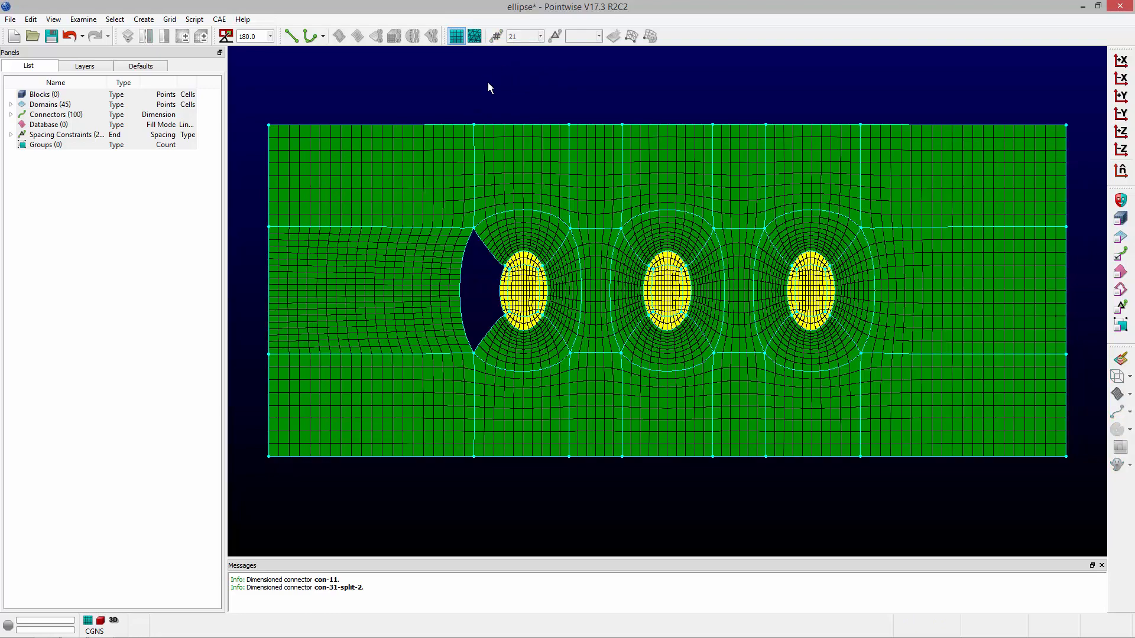
{"action": "scroll", "coordinate": [463, 284], "scroll_direction": "up", "scroll_amount": 2}
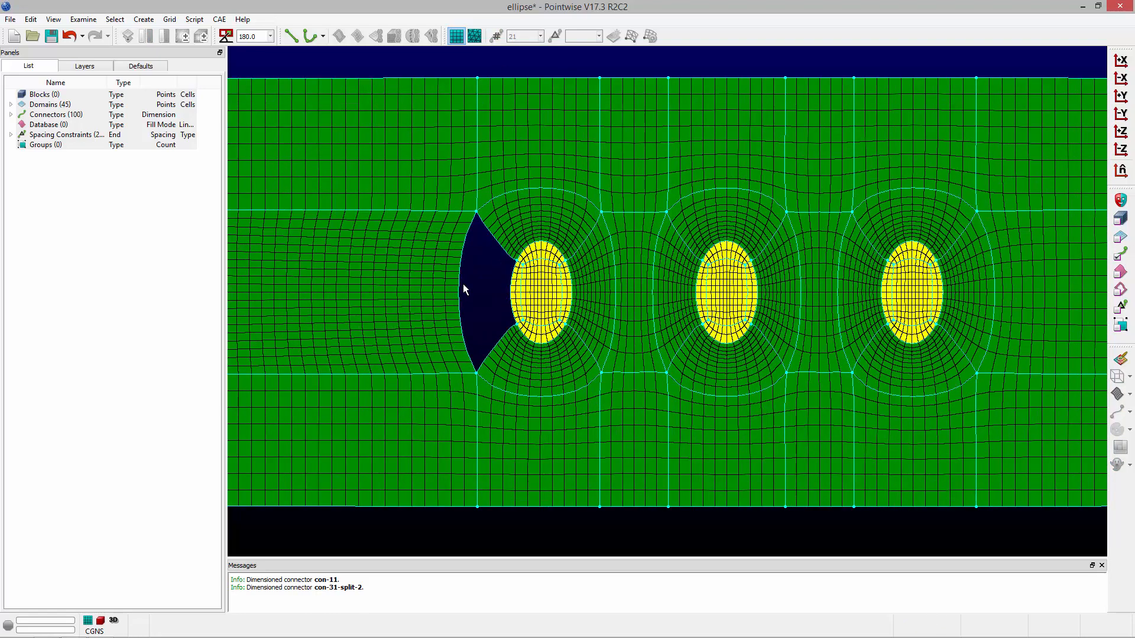
{"action": "scroll", "coordinate": [464, 284], "scroll_direction": "up", "scroll_amount": 2}
{"action": "scroll", "coordinate": [479, 284], "scroll_direction": "up", "scroll_amount": 2}
- Set the remaining empty-region connector and the sliver connector to 21 points each
{"action": "left_click", "coordinate": [536, 291]}
{"action": "left_click", "coordinate": [526, 37]}
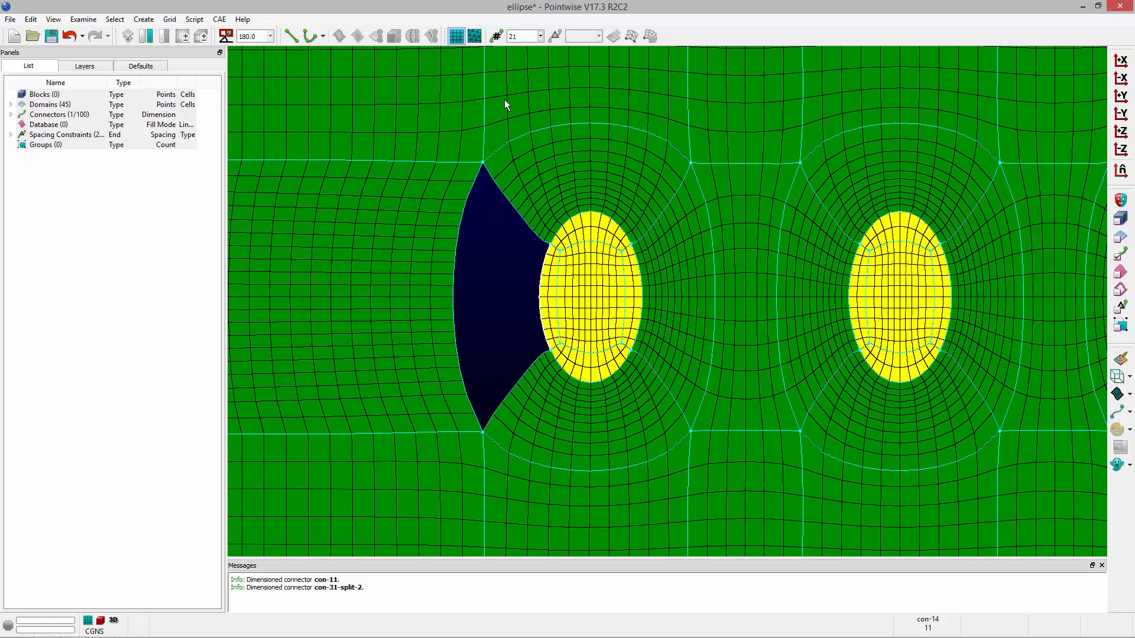
{"action": "key", "text": "Return"}
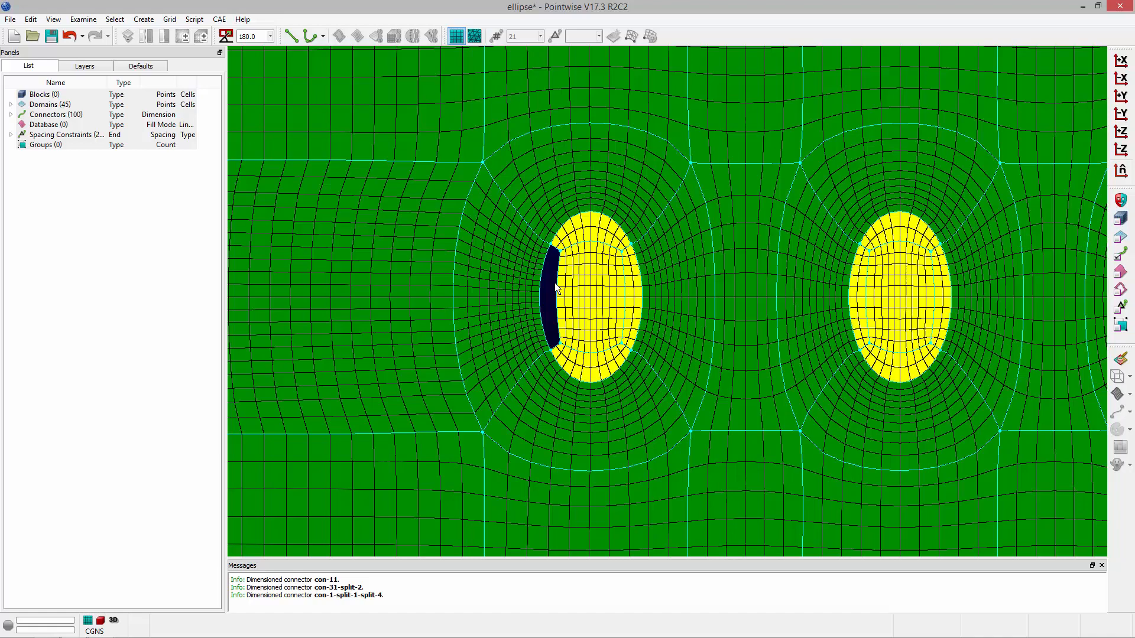
{"action": "left_click", "coordinate": [555, 283]}
{"action": "left_click", "coordinate": [523, 36]}
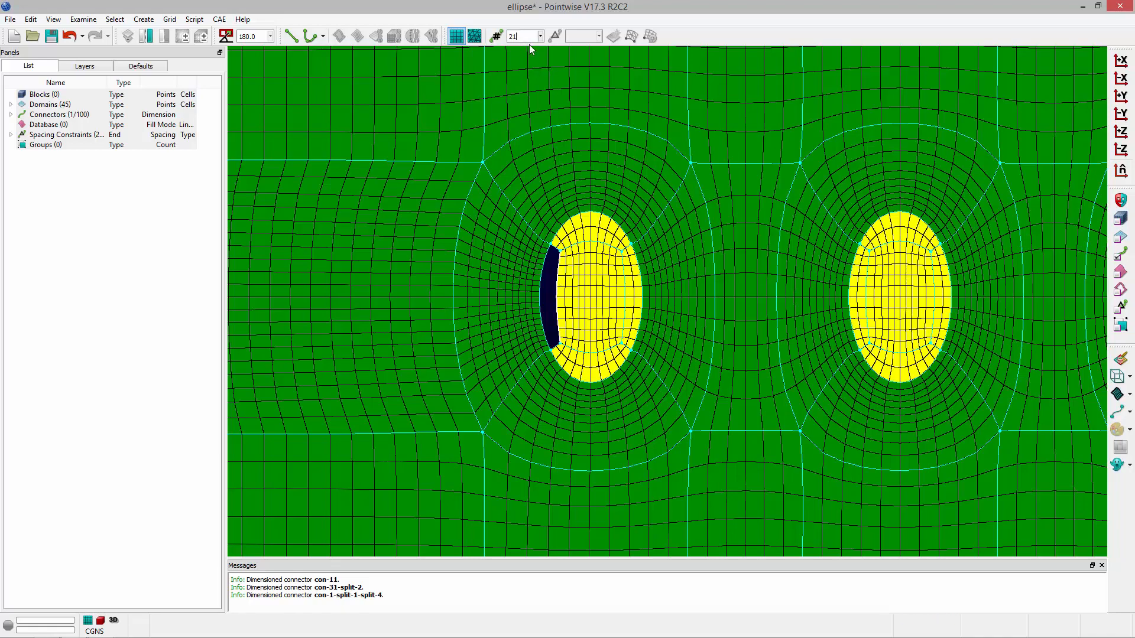
{"action": "key", "text": "Return"}
{"action": "left_click", "coordinate": [583, 292]}
{"action": "scroll", "coordinate": [583, 293], "scroll_direction": "up", "scroll_amount": 1}
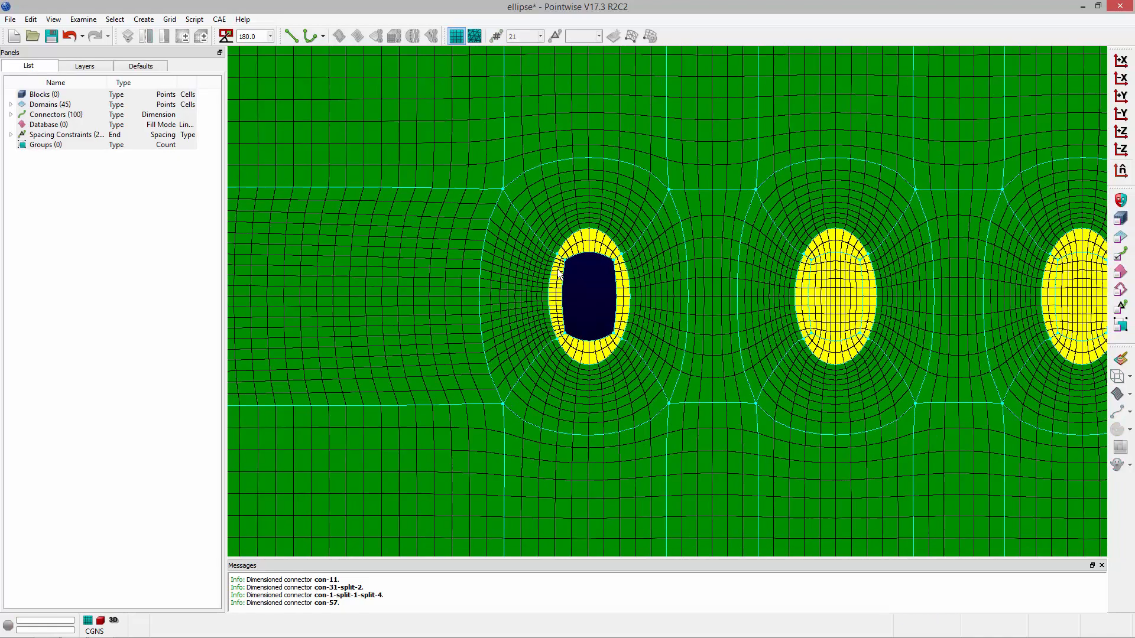
{"action": "scroll", "coordinate": [560, 276], "scroll_direction": "down", "scroll_amount": 3}
{"action": "scroll", "coordinate": [448, 261], "scroll_direction": "up", "scroll_amount": 1}
{"action": "scroll", "coordinate": [422, 260], "scroll_direction": "down", "scroll_amount": 1}
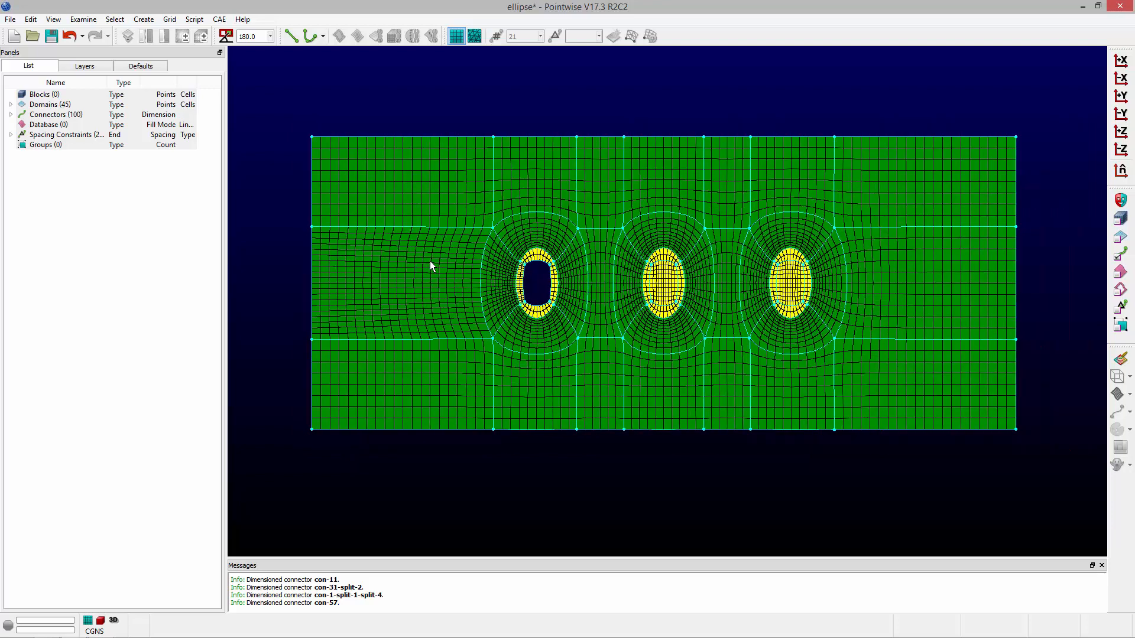
- Box-select the connectors across all three ellipses and apply 21 points to them
{"action": "left_click_drag", "start_coordinate": [297, 278], "coordinate": [379, 281]}
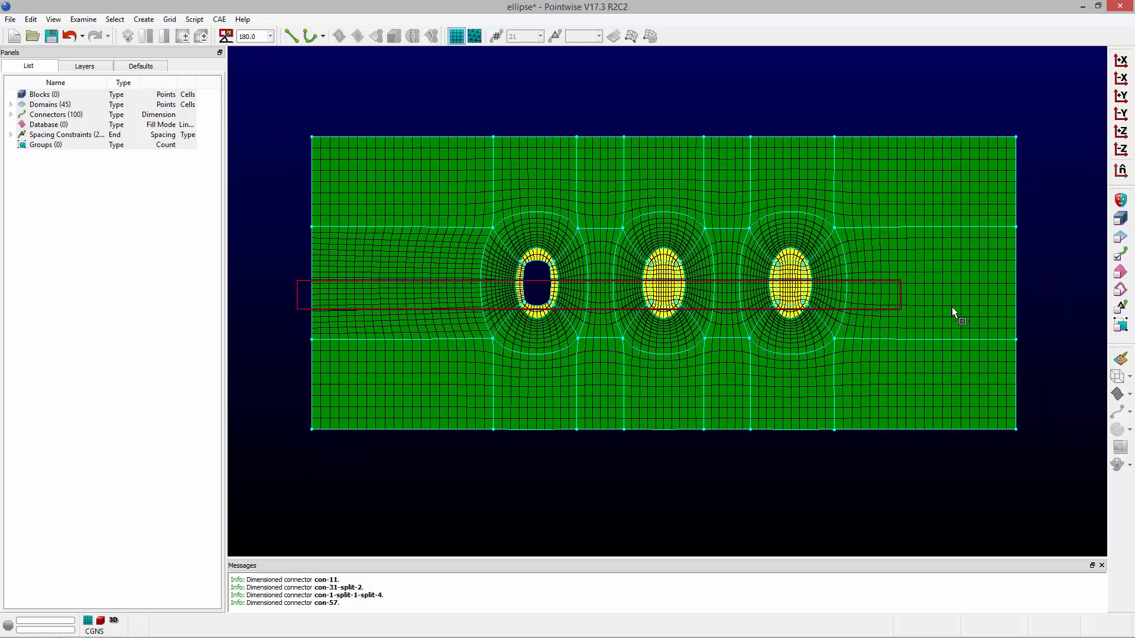
{"action": "left_click_drag", "start_coordinate": [490, 290], "coordinate": [1051, 296]}
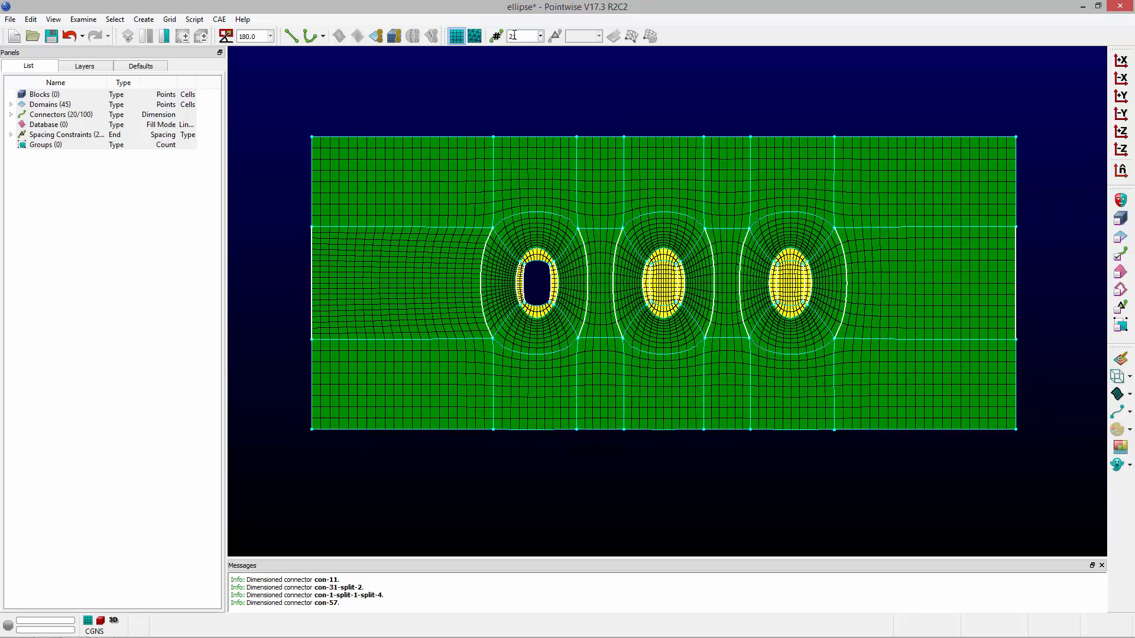
{"action": "left_click", "coordinate": [514, 36]}
{"action": "type", "text": "21"}
{"action": "key", "text": "Return"}
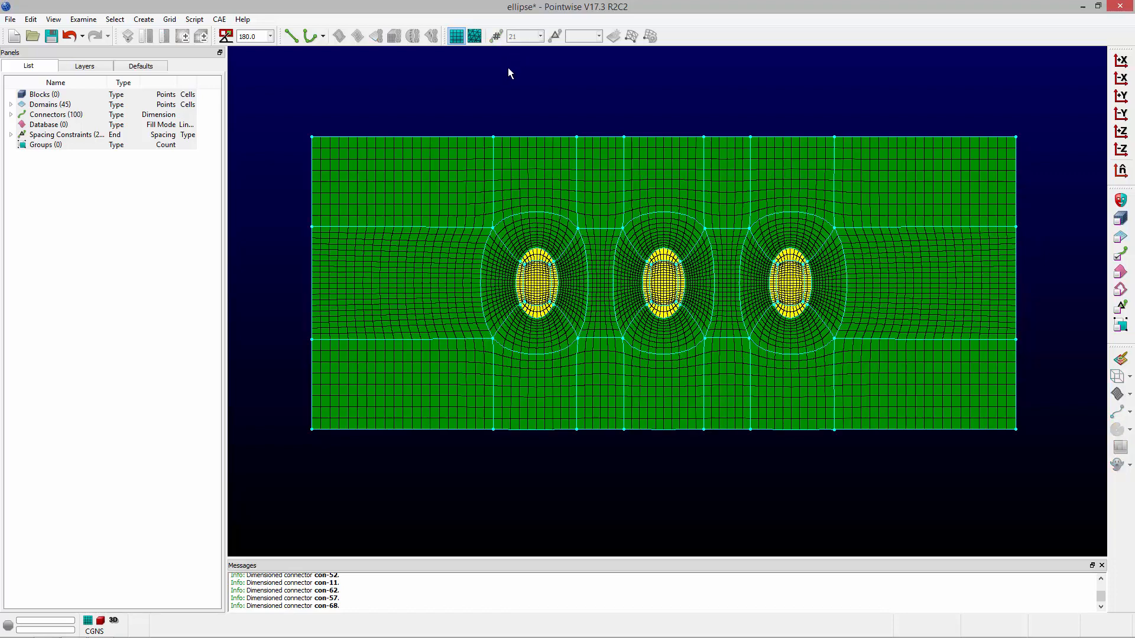
- Undo every dimension change with Ctrl+Z to restore the original balanced mesh
{"action": "key", "text": "ctrl+z"}
{"action": "key", "text": "ctrl+z"}
{"action": "key", "text": "ctrl+z"}
{"action": "key", "text": "ctrl+z"}
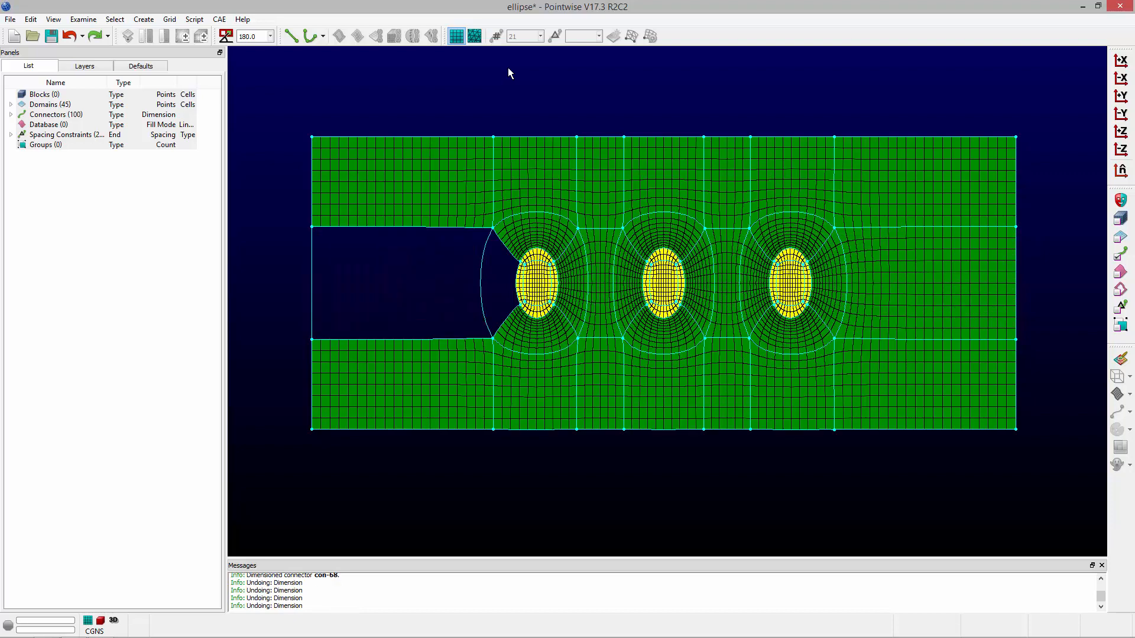
{"action": "key", "text": "ctrl+z"}
{"action": "scroll", "coordinate": [512, 76], "scroll_direction": "up", "scroll_amount": 1}
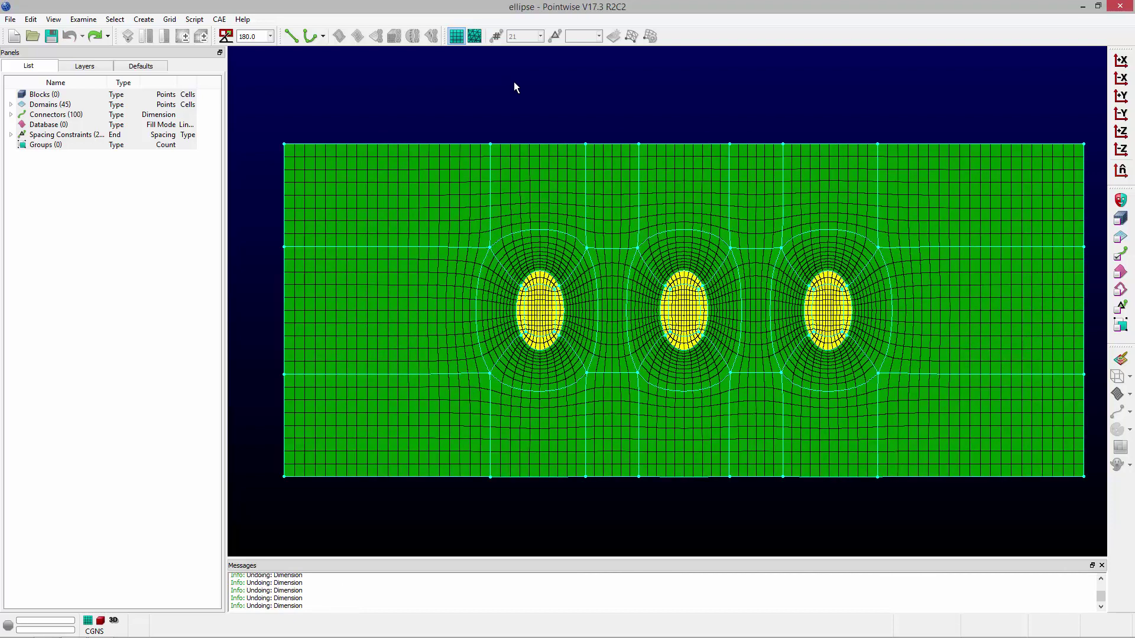
{"action": "left_click", "coordinate": [170, 19]}
- In Grid > Dimension, set the 20 middle-band connectors to 21 points and apply
{"action": "left_click", "coordinate": [197, 47]}
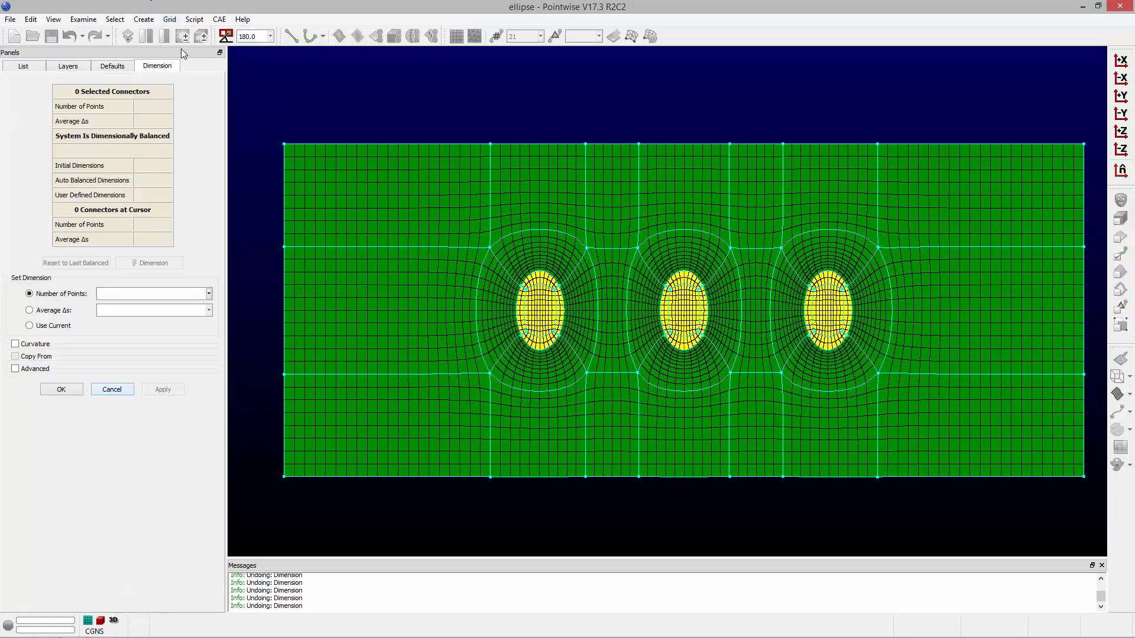
{"action": "left_click", "coordinate": [477, 306]}
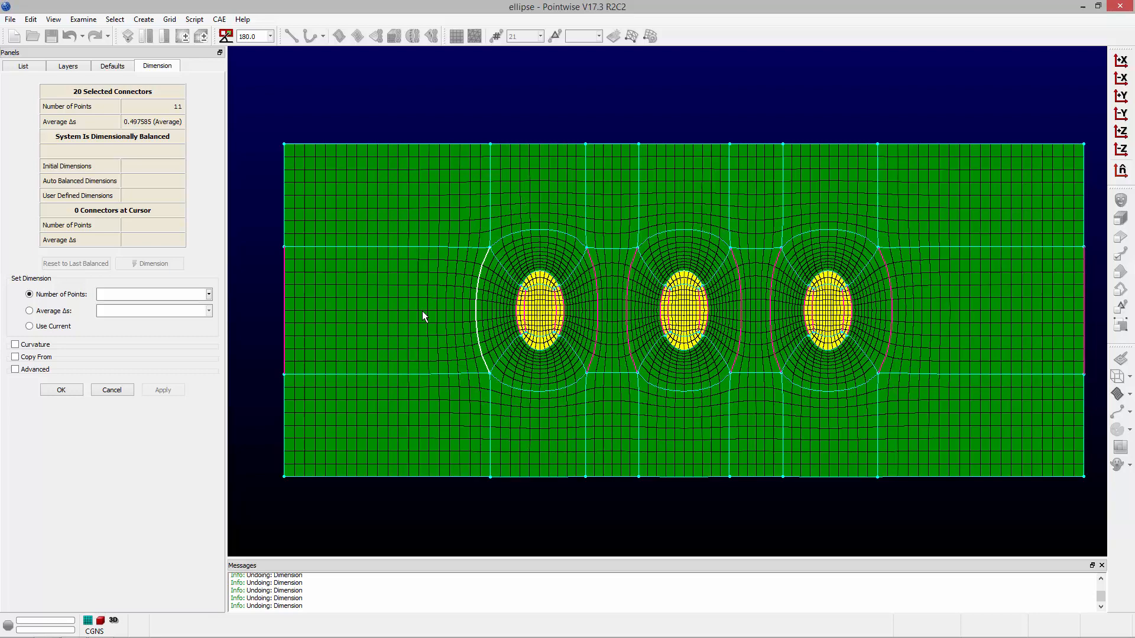
{"action": "left_click", "coordinate": [130, 294]}
{"action": "type", "text": "21"}
{"action": "left_click", "coordinate": [149, 263]}
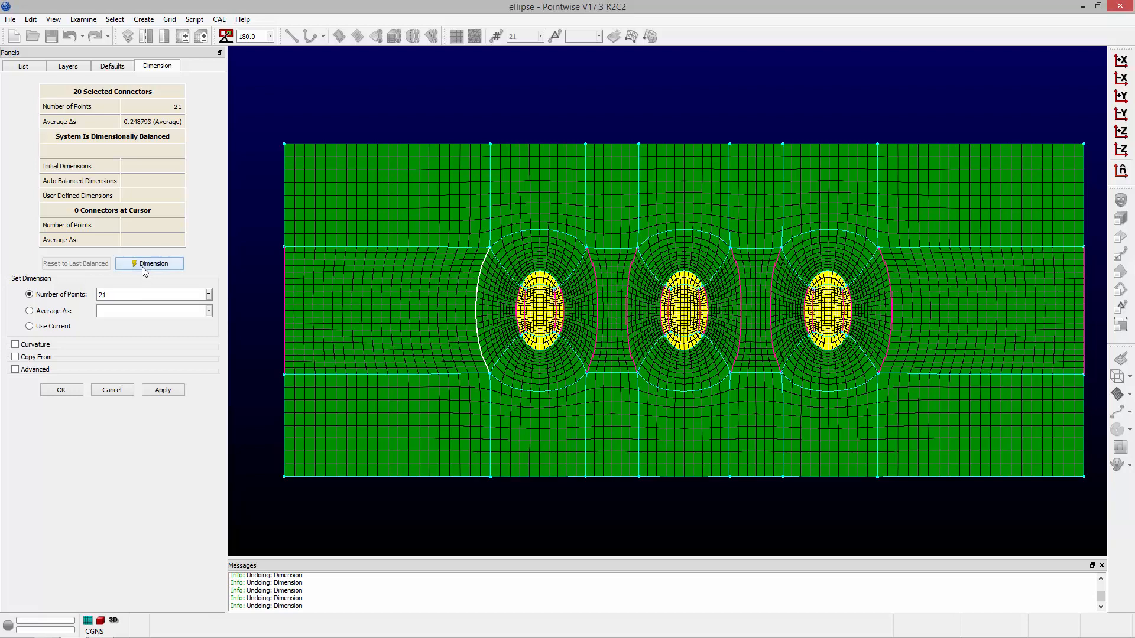